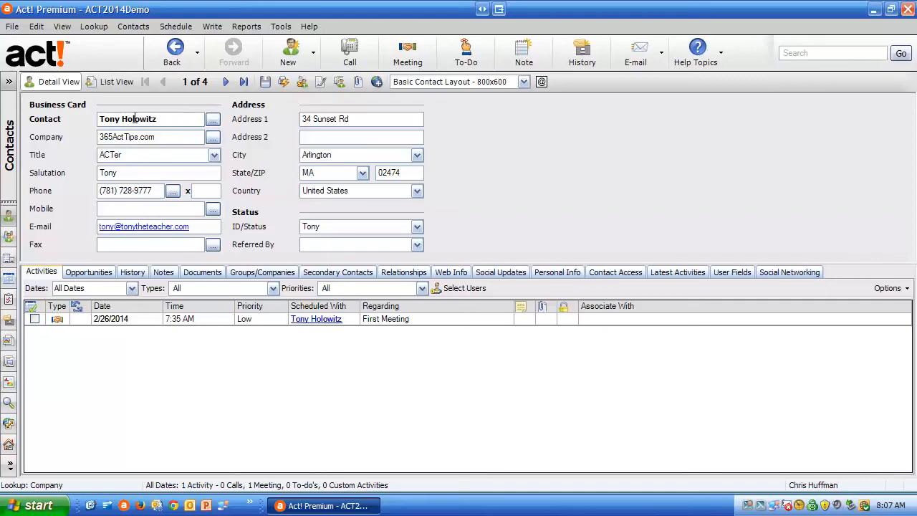
Browse through the 365ActTips.com contacts to the last record and review its opportunities, history and notes
click(226, 81)
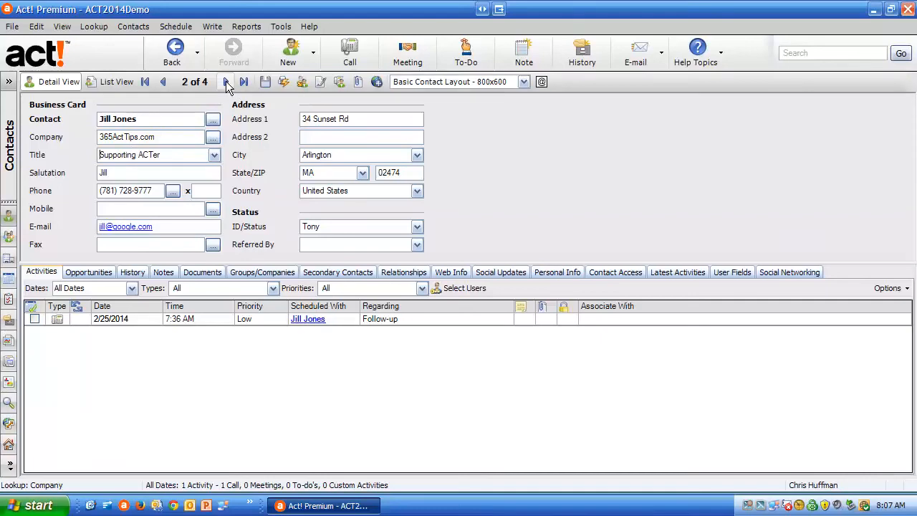
click(226, 81)
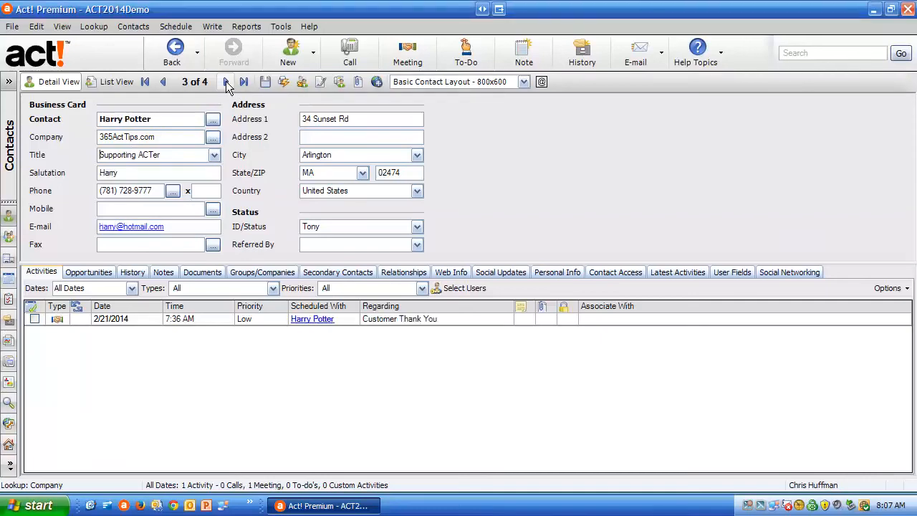
click(226, 80)
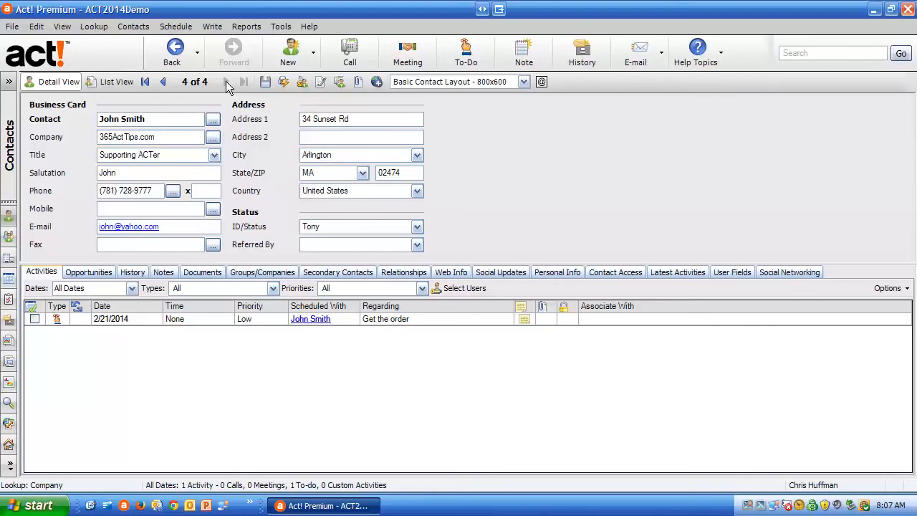
click(86, 273)
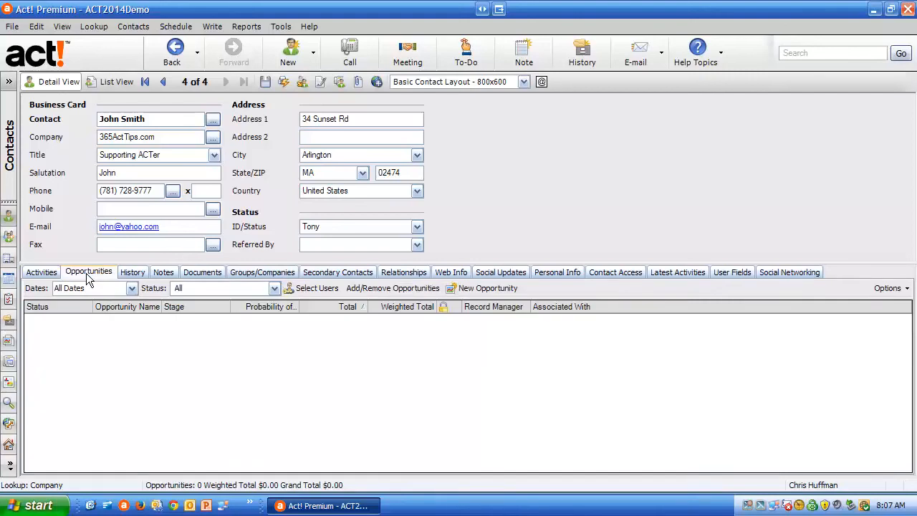
click(130, 273)
click(163, 272)
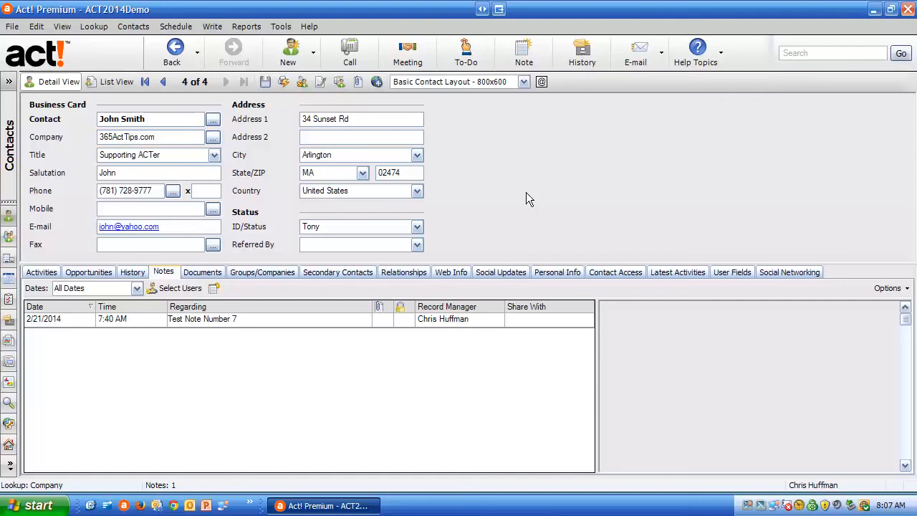
Open the company preferences within the program's Admin preferences
click(280, 27)
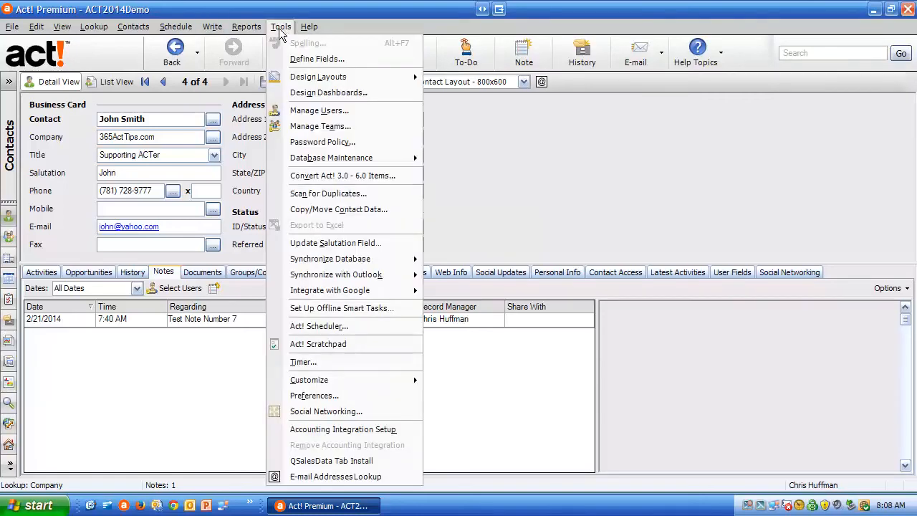
click(313, 396)
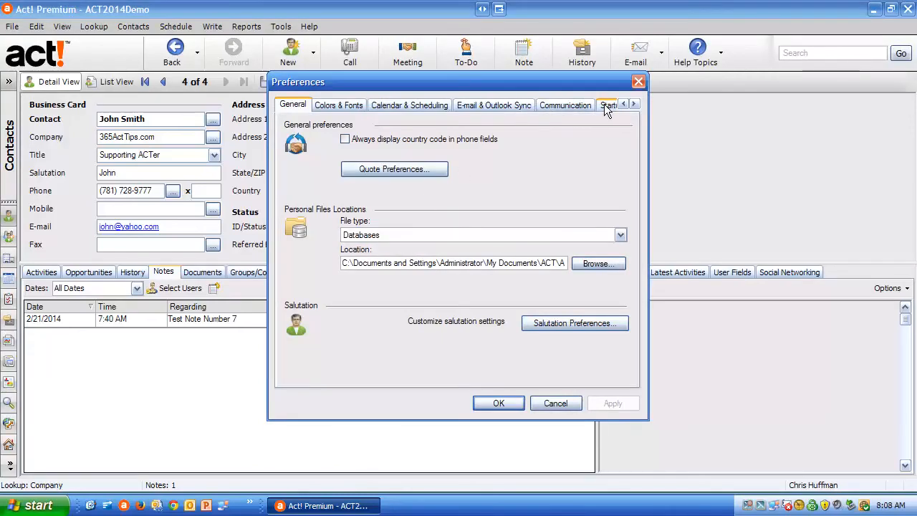
click(633, 103)
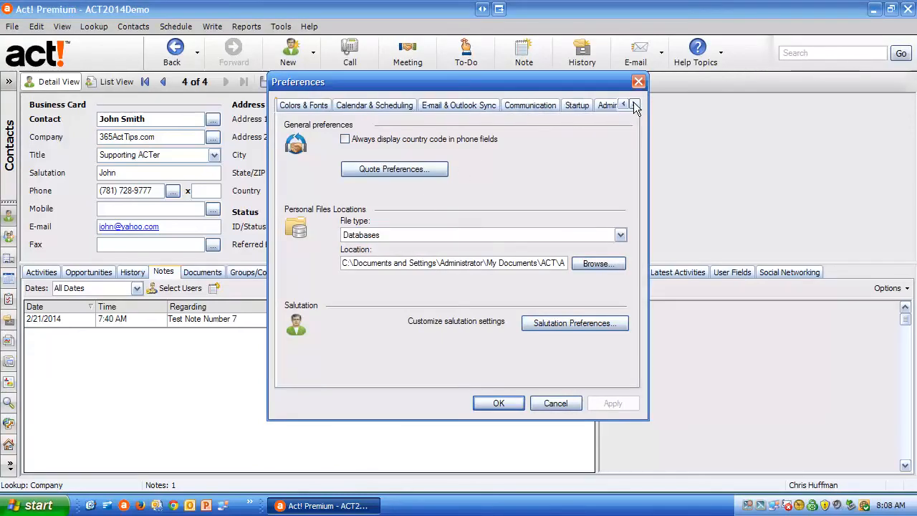
click(634, 104)
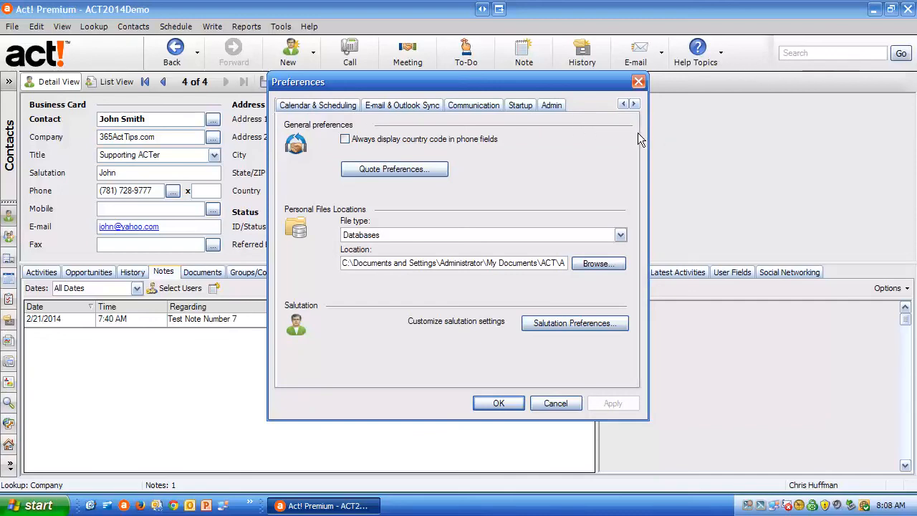
click(551, 104)
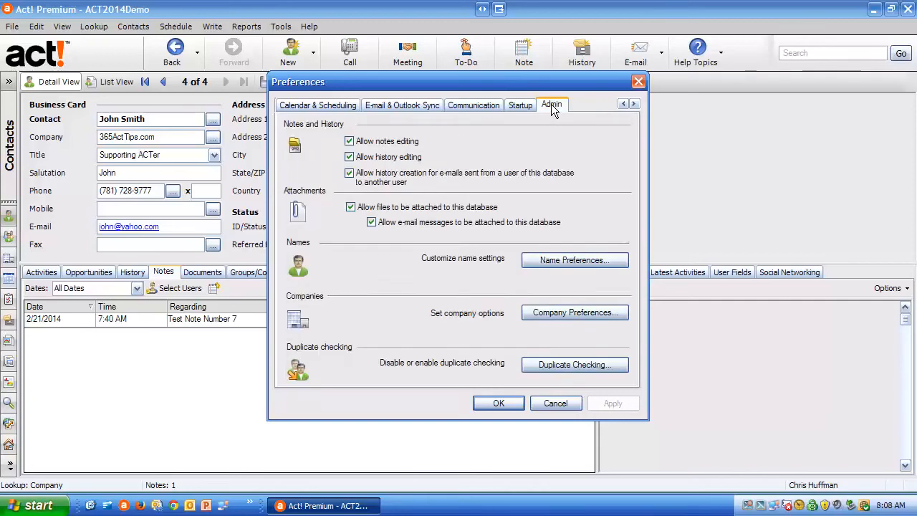
click(567, 311)
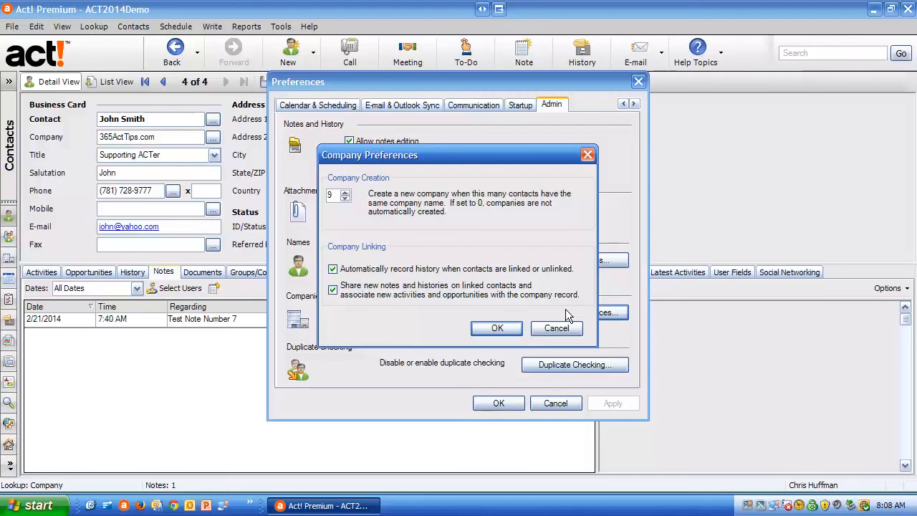
Set automatic company creation to 4 contacts with the same company name, accept creating the new companies, and save the preferences
click(346, 198)
click(345, 199)
click(345, 198)
click(345, 199)
click(345, 198)
click(345, 193)
double_click(331, 195)
click(497, 330)
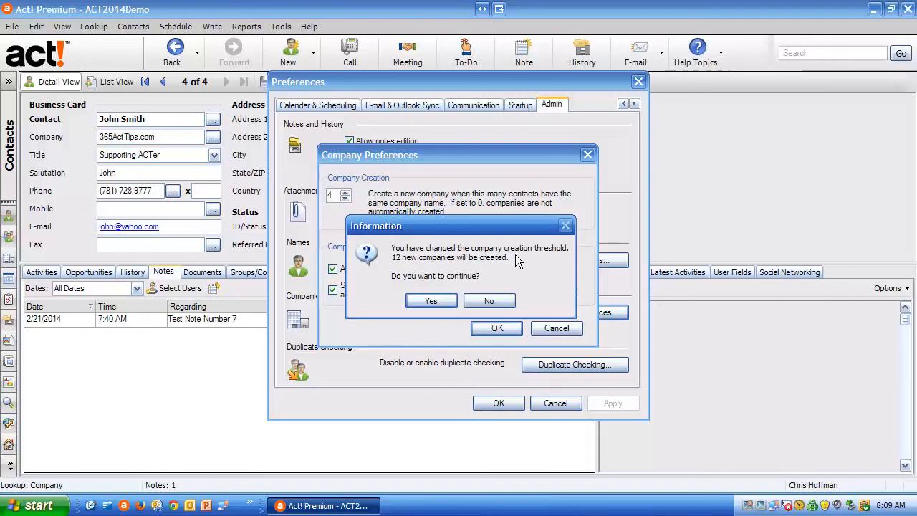
click(430, 304)
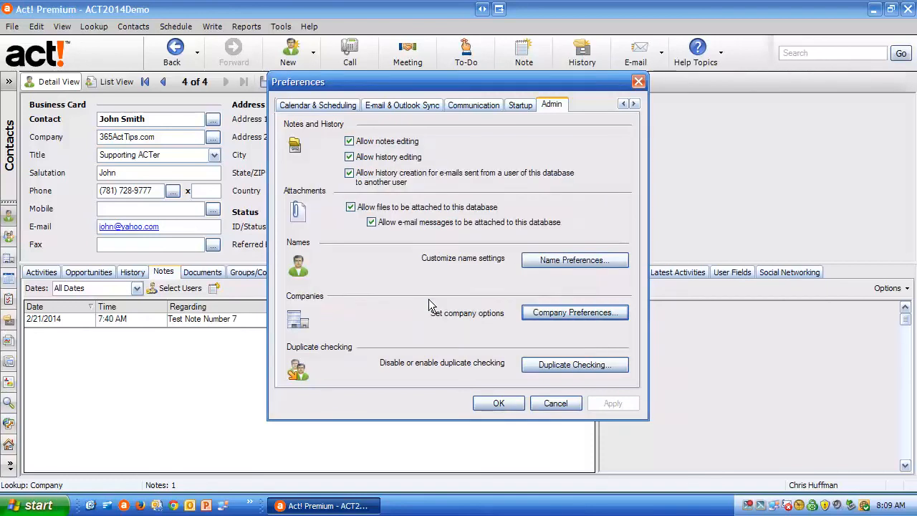
click(499, 403)
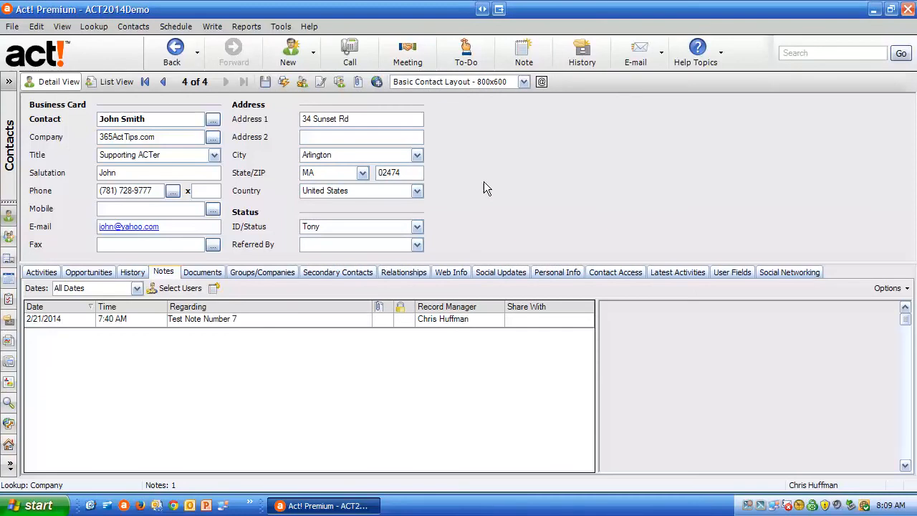
Check the company links in the contact list and go back through the contact records to the second one
click(102, 83)
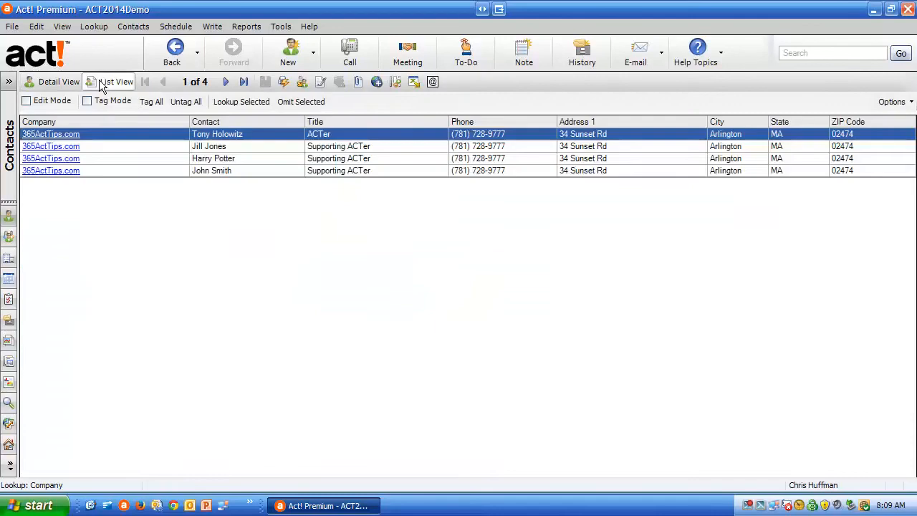
click(48, 81)
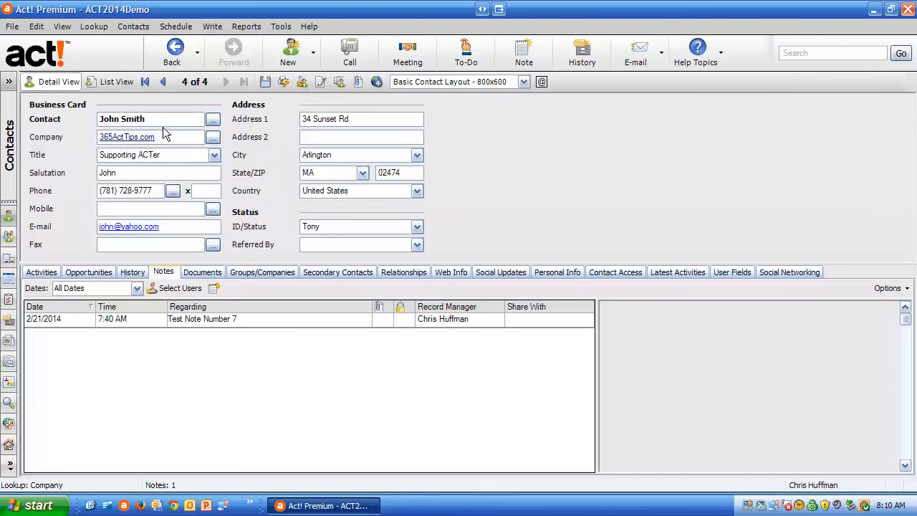
click(164, 81)
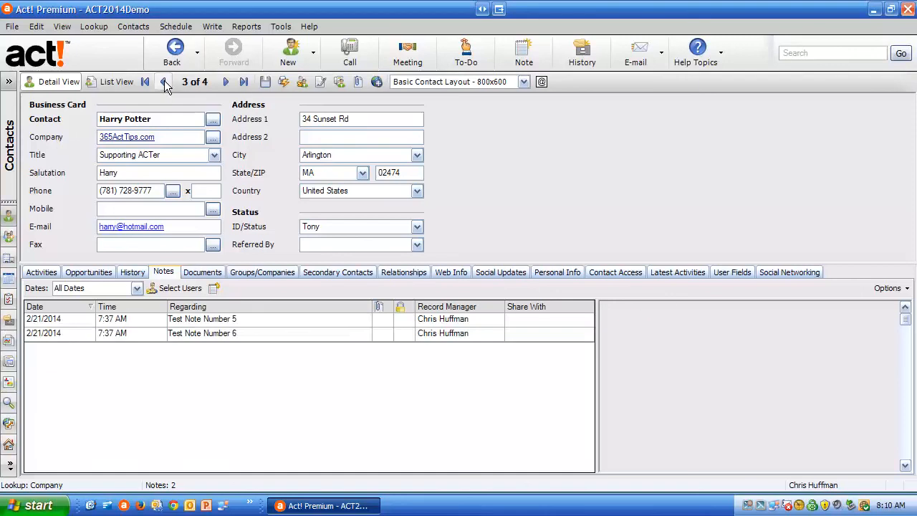
click(163, 82)
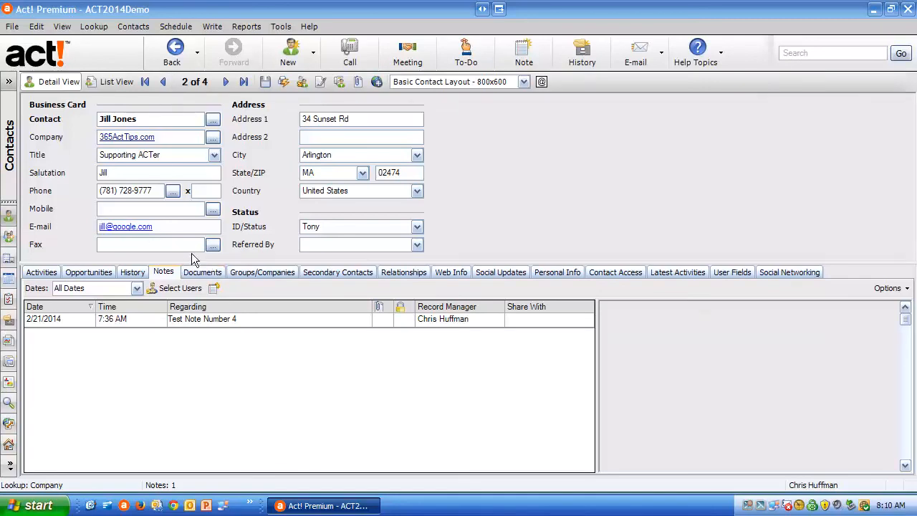
Open the linked 365ActTips.com company record and review its notes, history, activities, web info and addresses
click(123, 137)
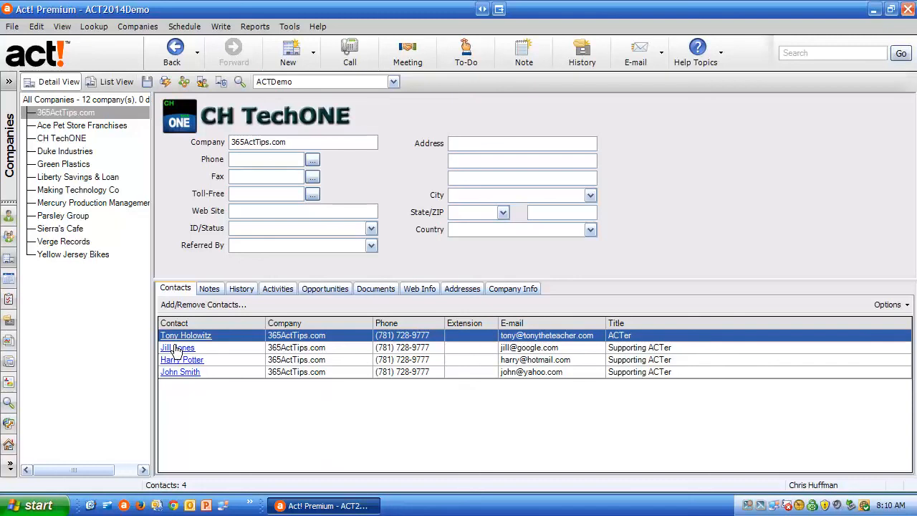
click(206, 288)
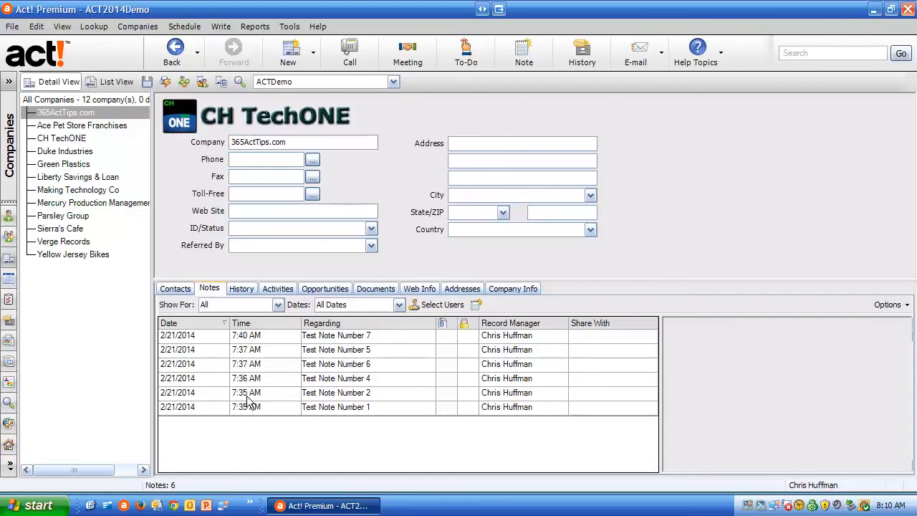
click(240, 287)
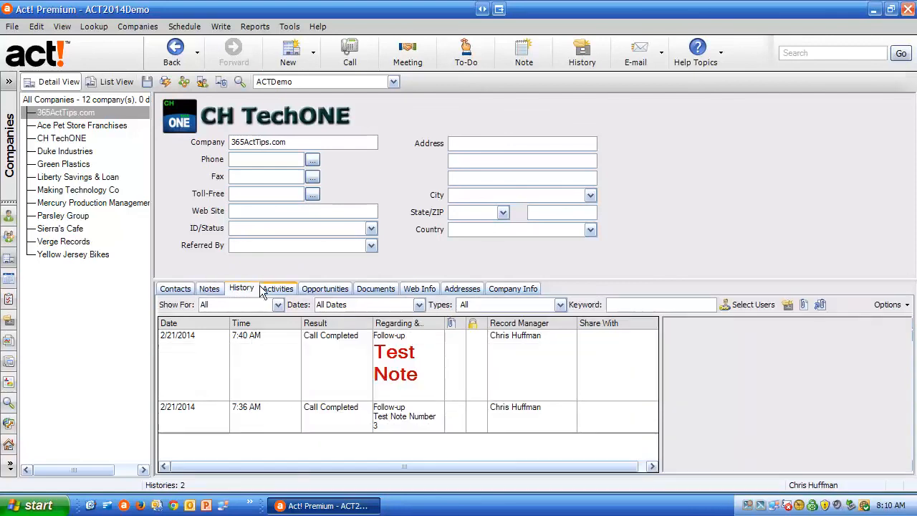
click(279, 287)
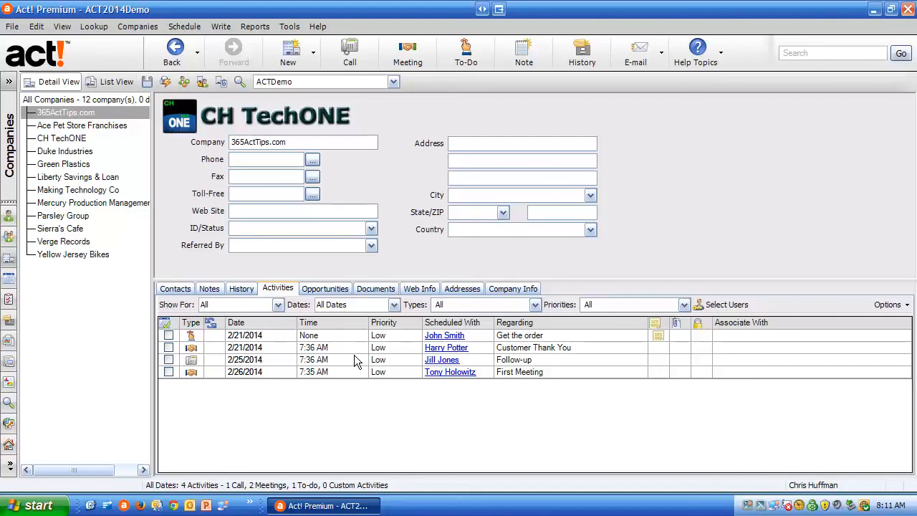
click(425, 290)
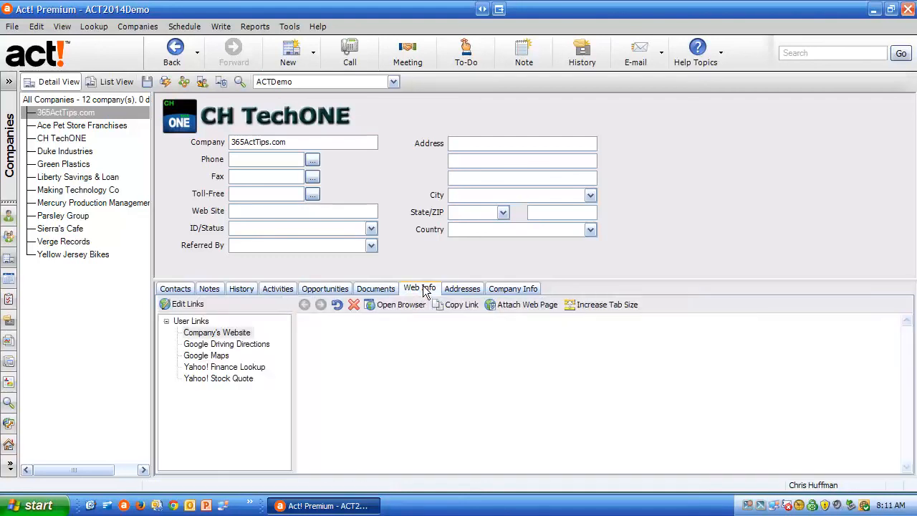
click(462, 290)
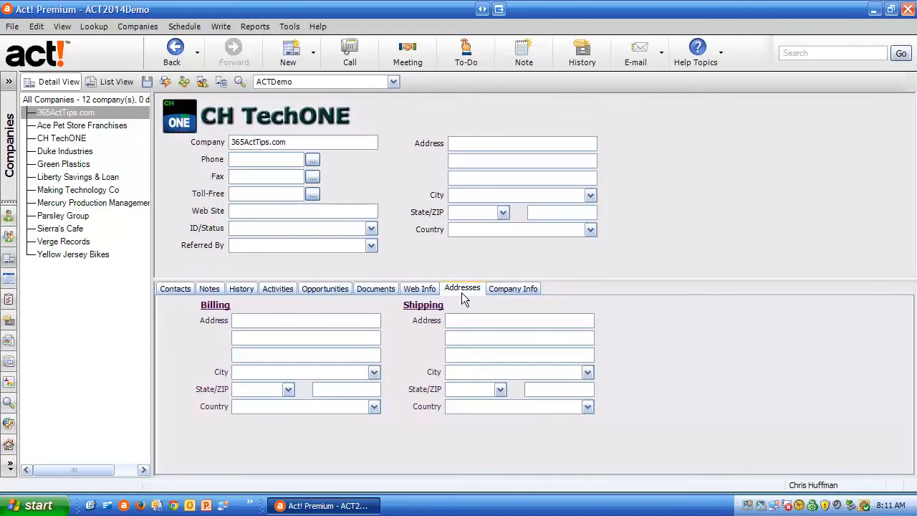